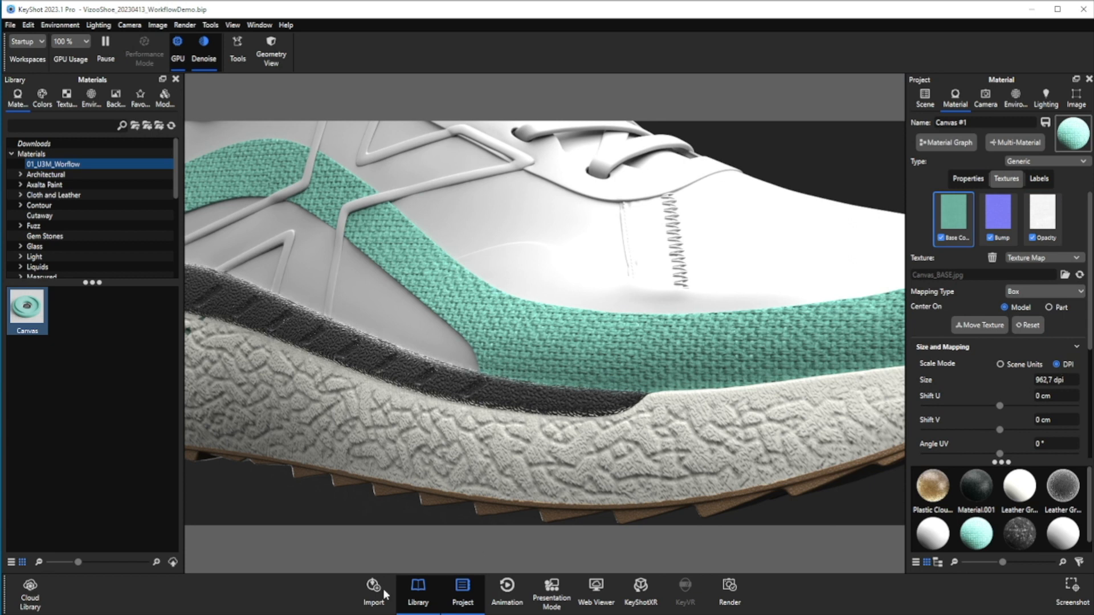
Change the mapping type of the shoe band's green canvas base color texture to UV.
{"action": "scroll", "coordinate": [546, 359], "scroll_direction": "down", "scroll_amount": 5}
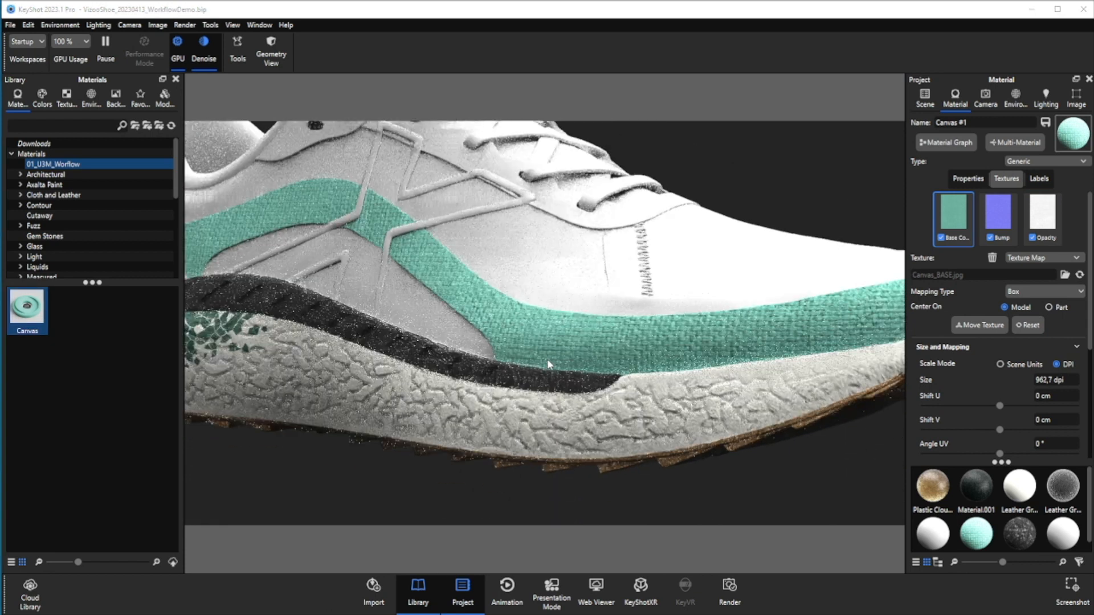
{"action": "left_click_drag", "start_coordinate": [773, 353], "coordinate": [843, 336]}
{"action": "scroll", "coordinate": [608, 382], "scroll_direction": "up", "scroll_amount": 5}
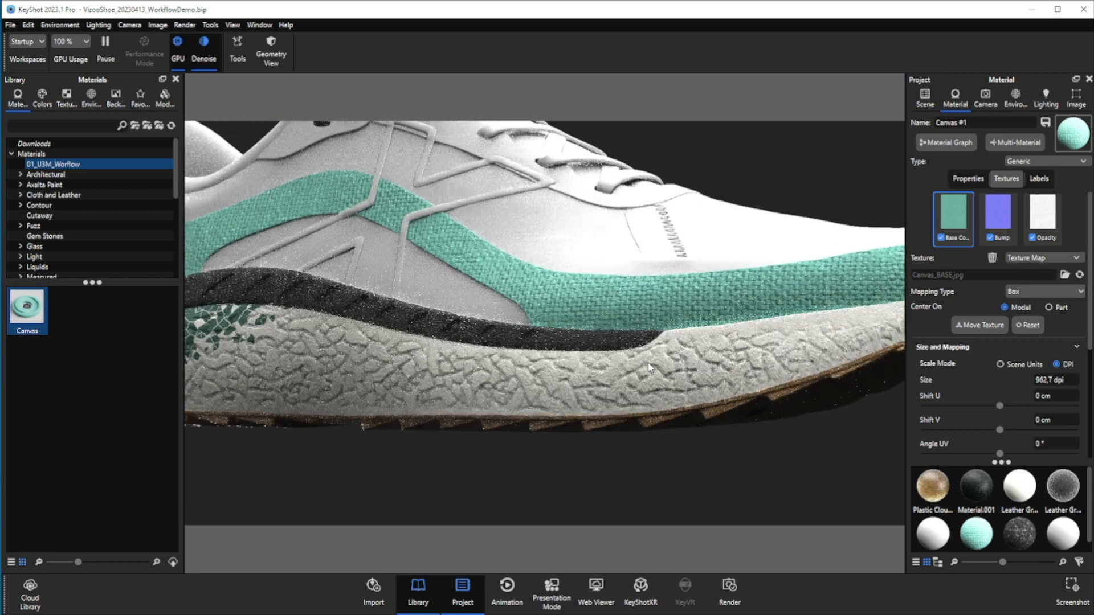
{"action": "left_click_drag", "start_coordinate": [608, 381], "coordinate": [566, 384]}
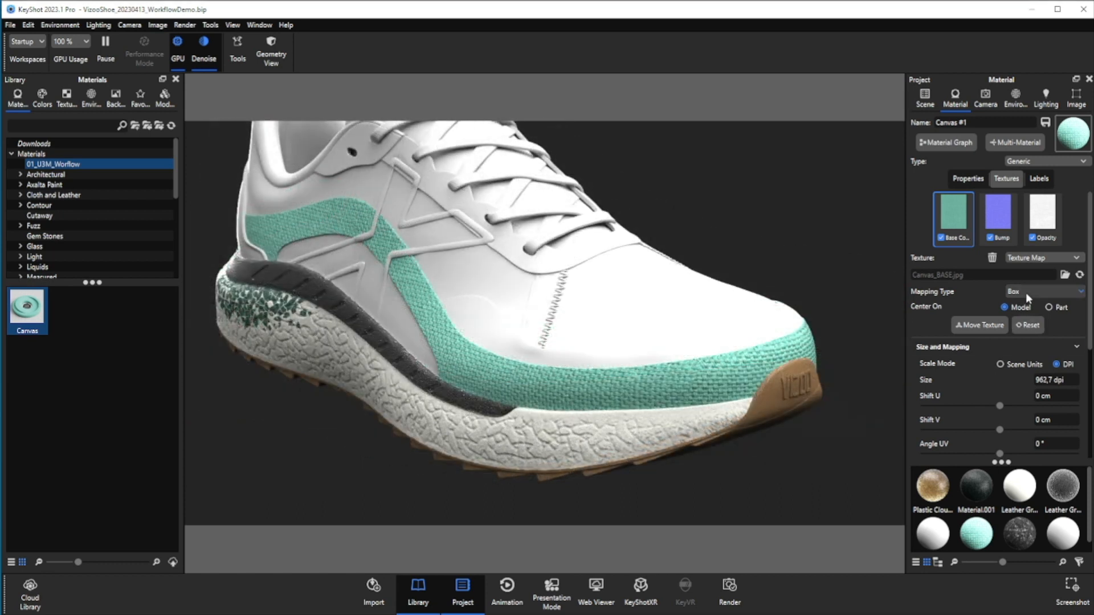
{"action": "left_click", "coordinate": [1025, 292]}
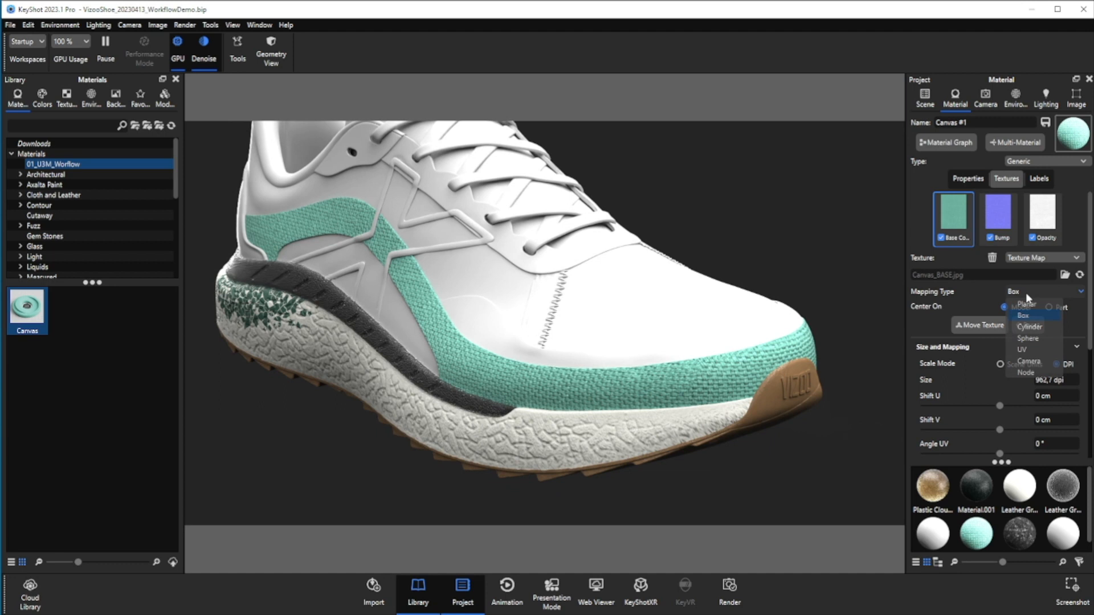
{"action": "left_click", "coordinate": [1034, 345]}
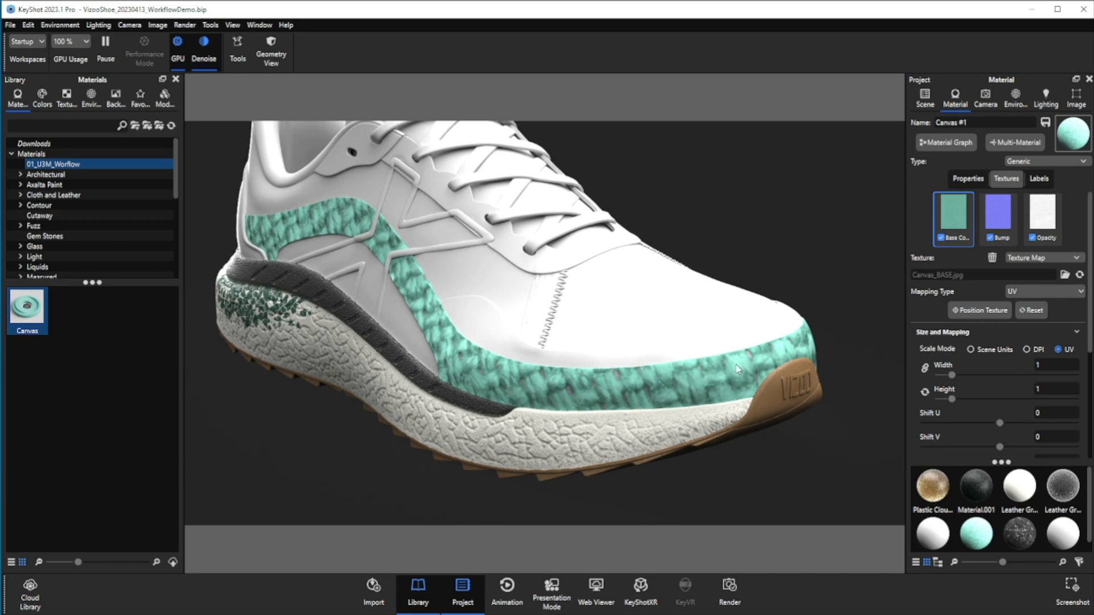
Switch the canvas texture's scale mode to DPI, set its size to 963 dpi and inspect the weave on the shoe band.
{"action": "left_click", "coordinate": [1040, 351]}
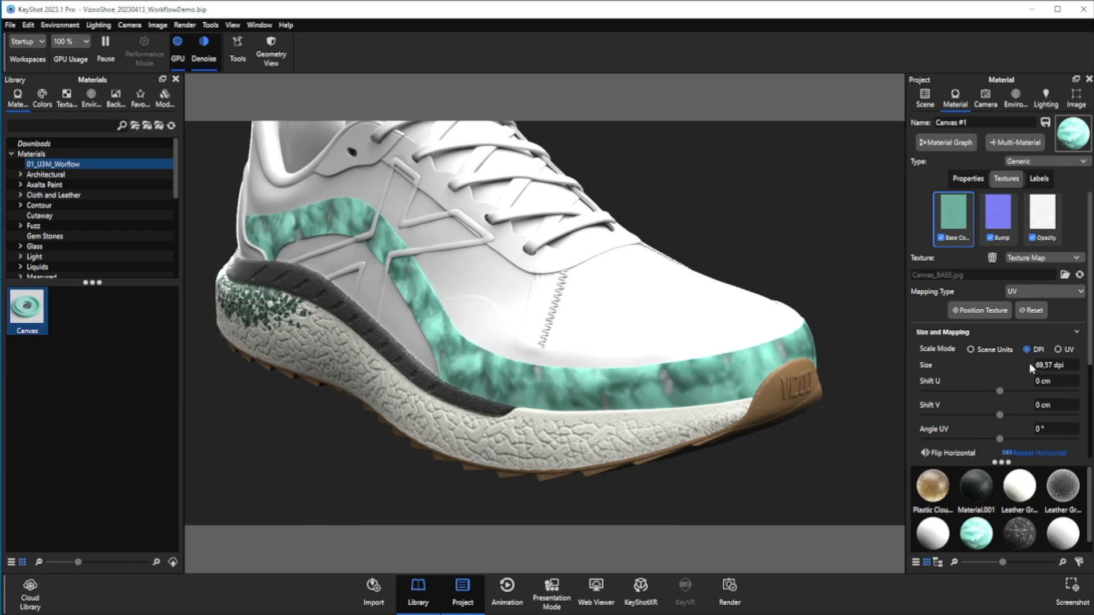
{"action": "triple_click", "coordinate": [1063, 366]}
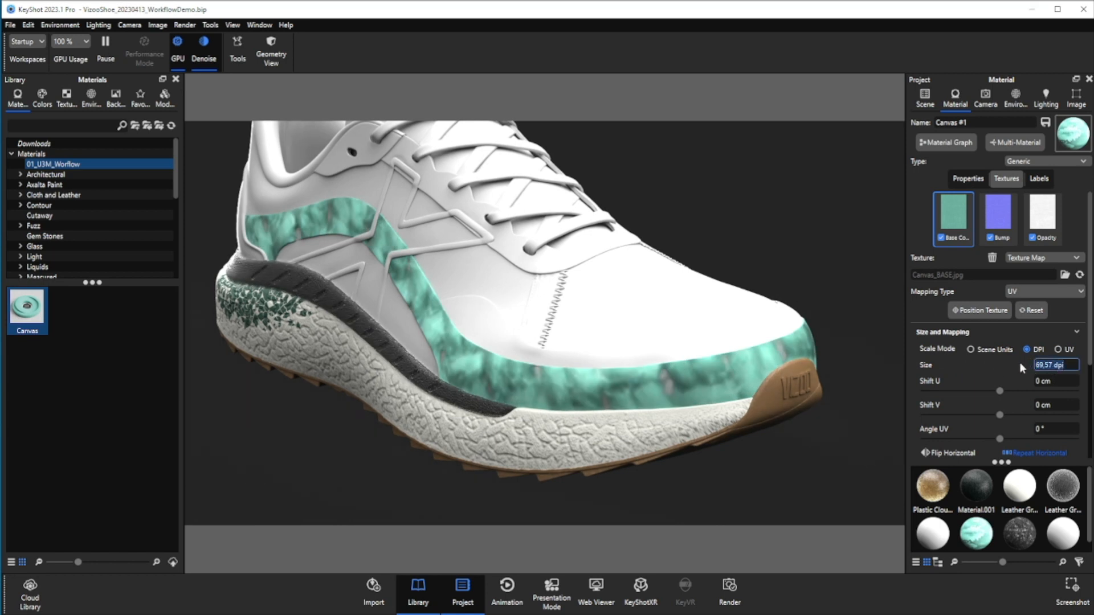
{"action": "type", "text": "963"}
{"action": "key", "text": "Return"}
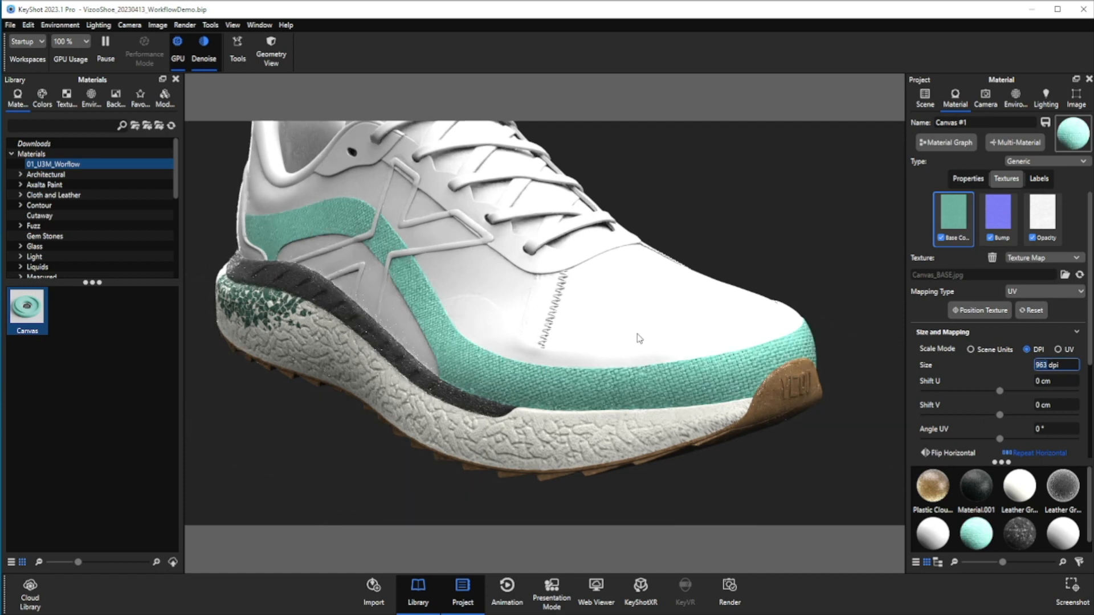
{"action": "scroll", "coordinate": [545, 407], "scroll_direction": "up", "scroll_amount": 8}
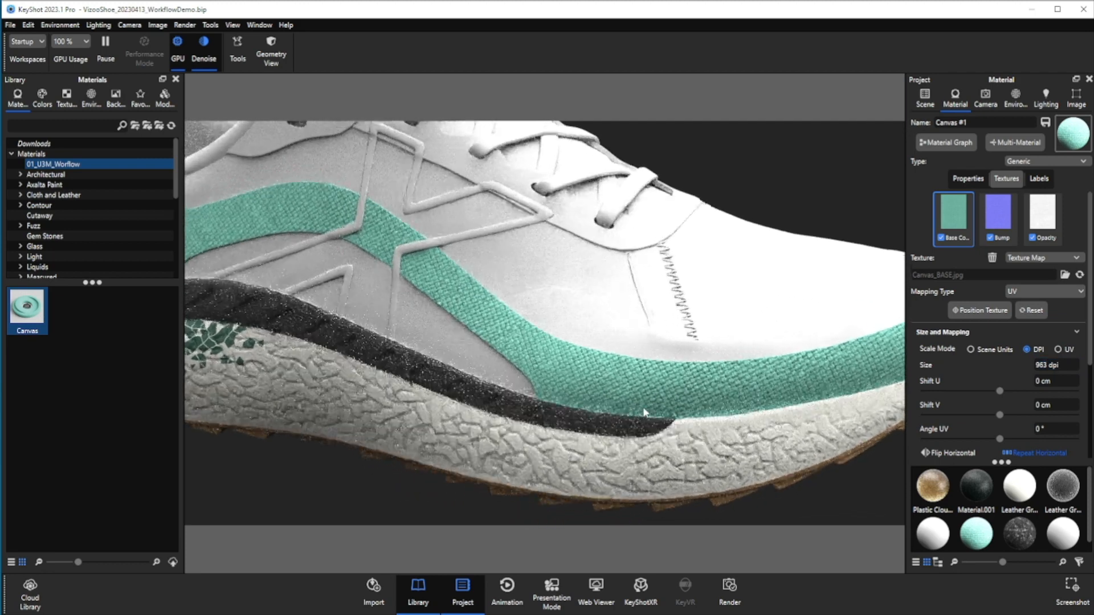
{"action": "left_click_drag", "start_coordinate": [642, 406], "coordinate": [571, 409]}
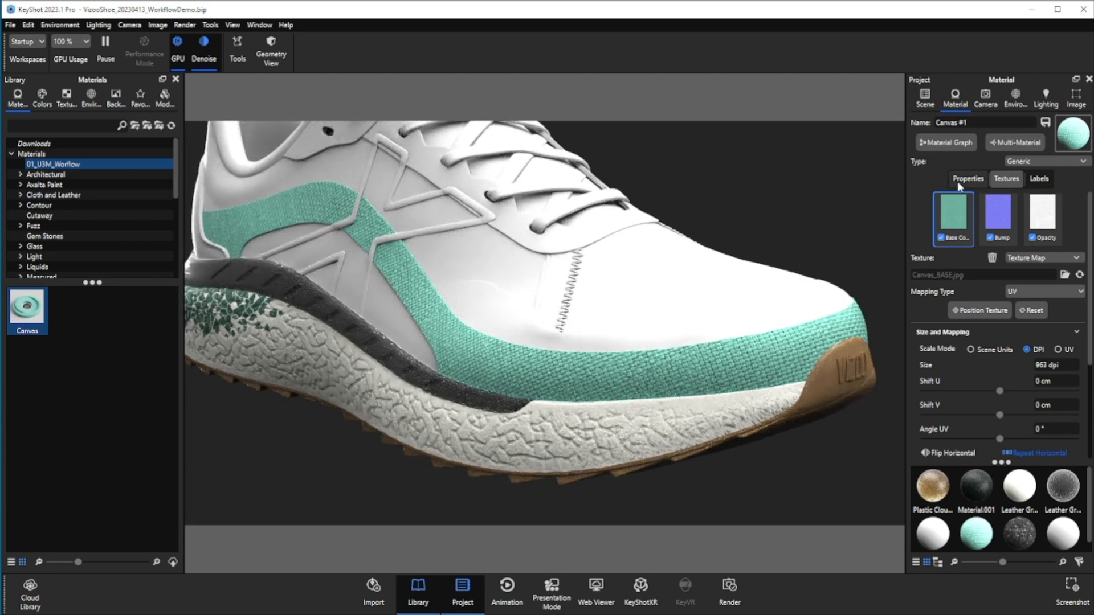
{"action": "left_click_drag", "start_coordinate": [542, 502], "coordinate": [554, 503]}
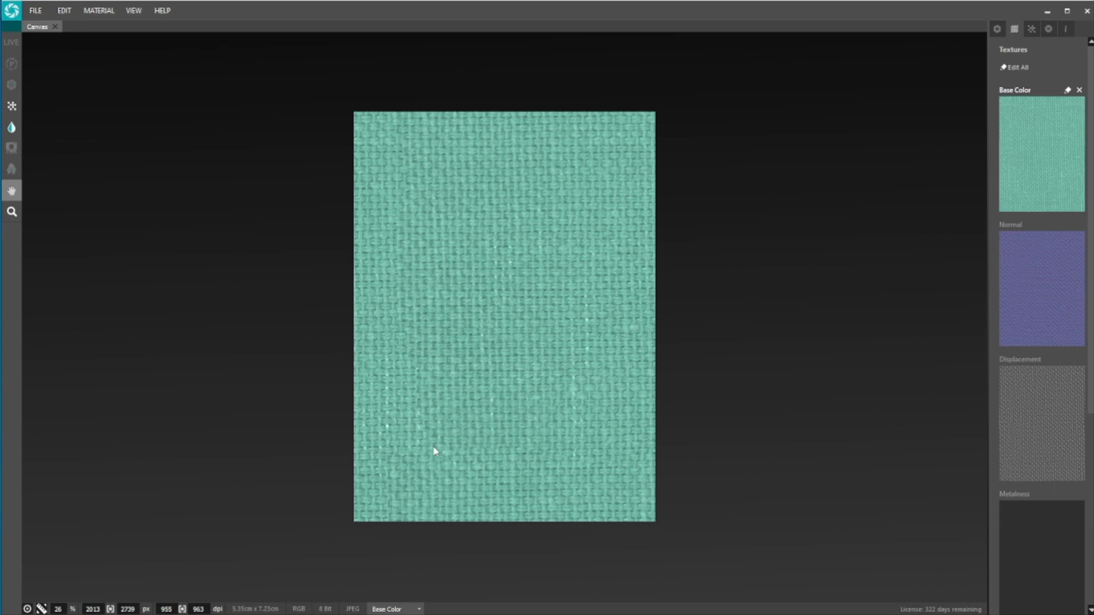
In the material scan editor, start Recolor Material on the green Canvas and open its color swatch for editing.
{"action": "left_click", "coordinate": [84, 9]}
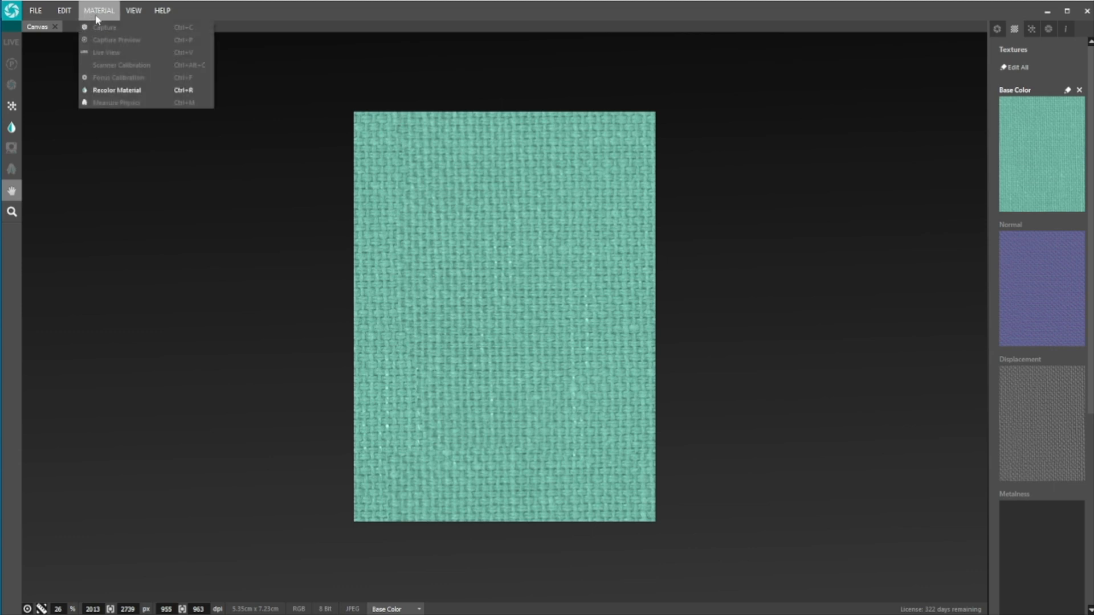
{"action": "left_click", "coordinate": [127, 92]}
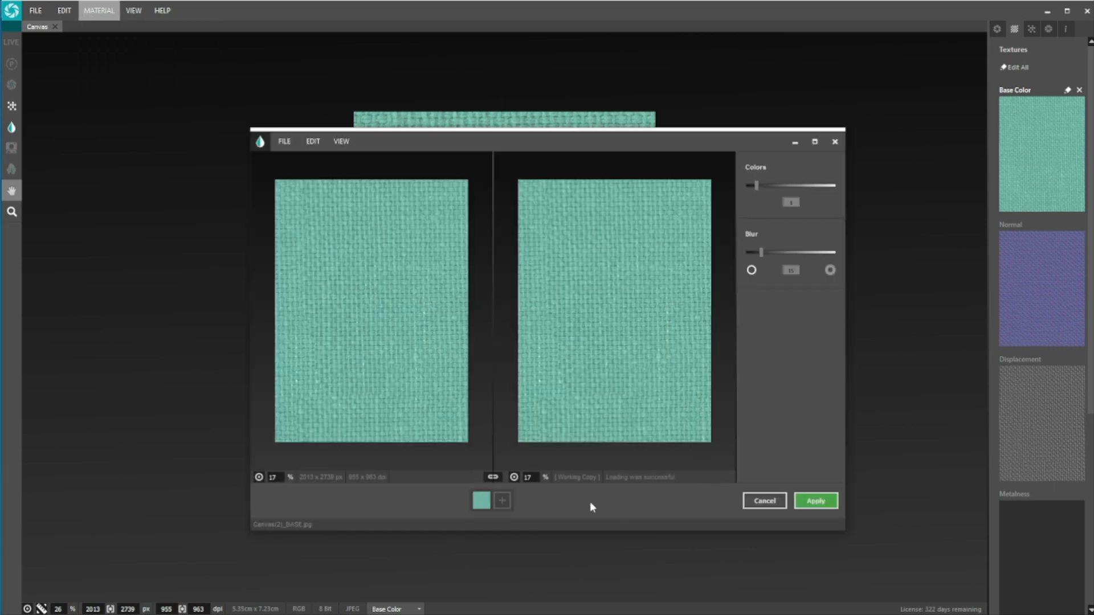
{"action": "double_click", "coordinate": [480, 504]}
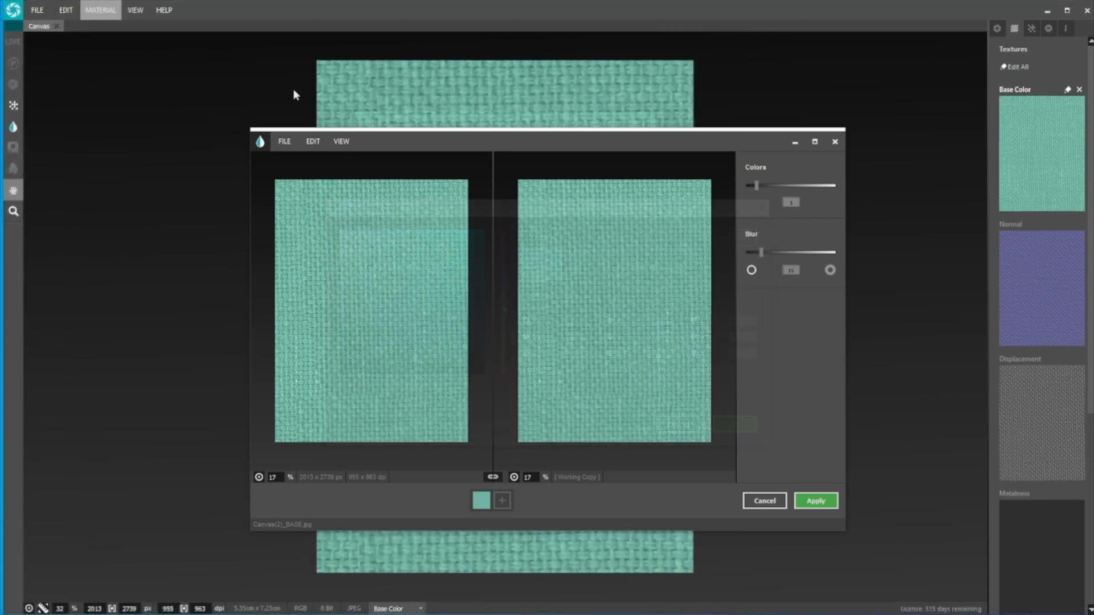
{"action": "left_click", "coordinate": [282, 142]}
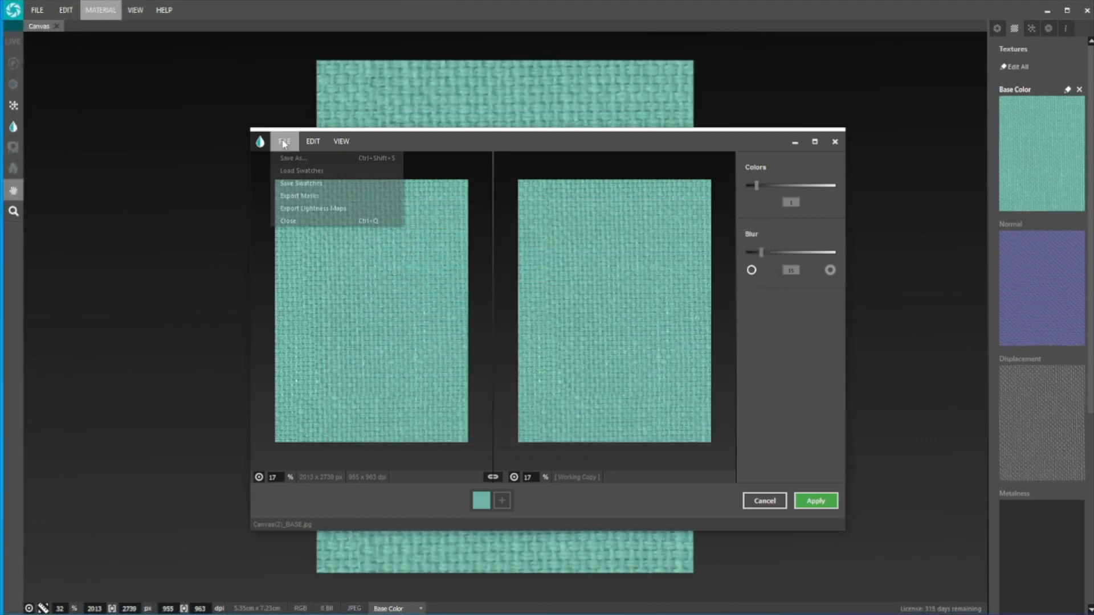
{"action": "left_click", "coordinate": [298, 169]}
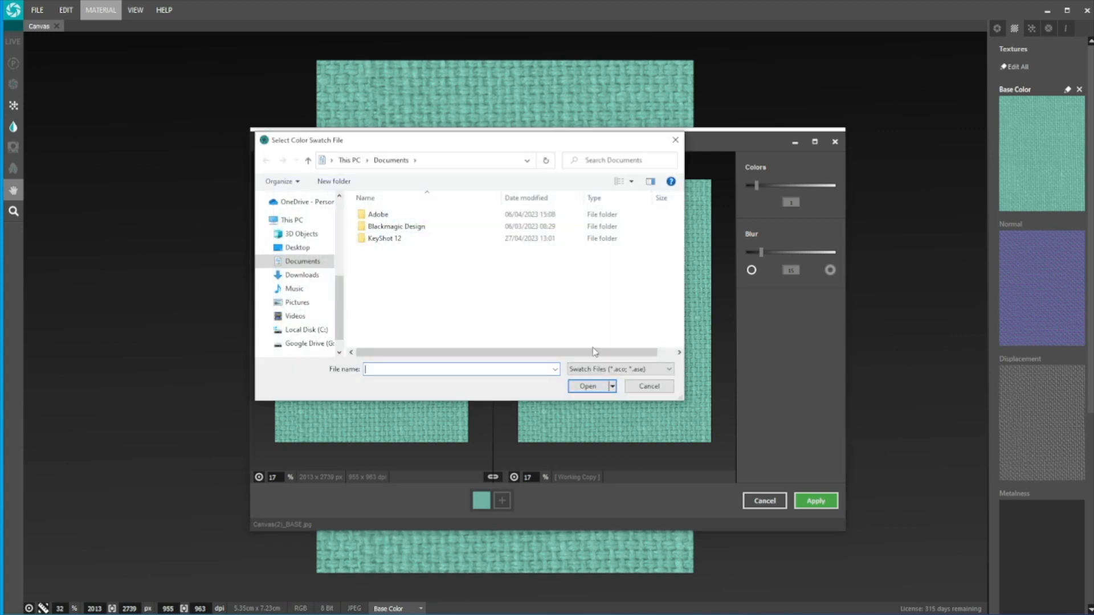
{"action": "left_click", "coordinate": [607, 370]}
{"action": "left_click", "coordinate": [607, 380]}
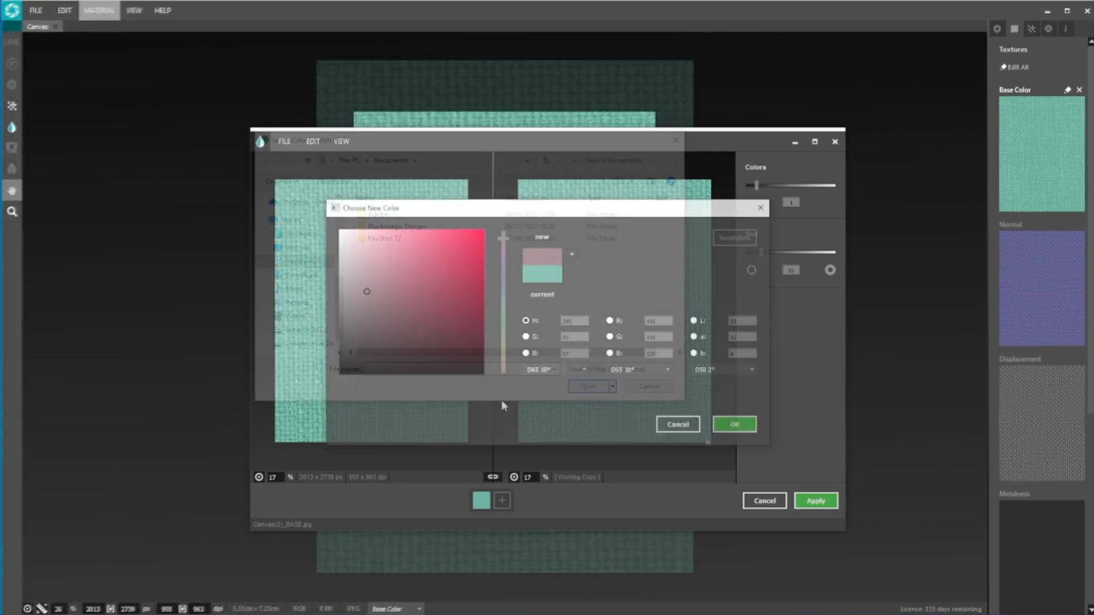
Recolor the canvas to a muted dusty pink and save the material as Canvas_red in U3M format.
{"action": "left_click", "coordinate": [735, 424]}
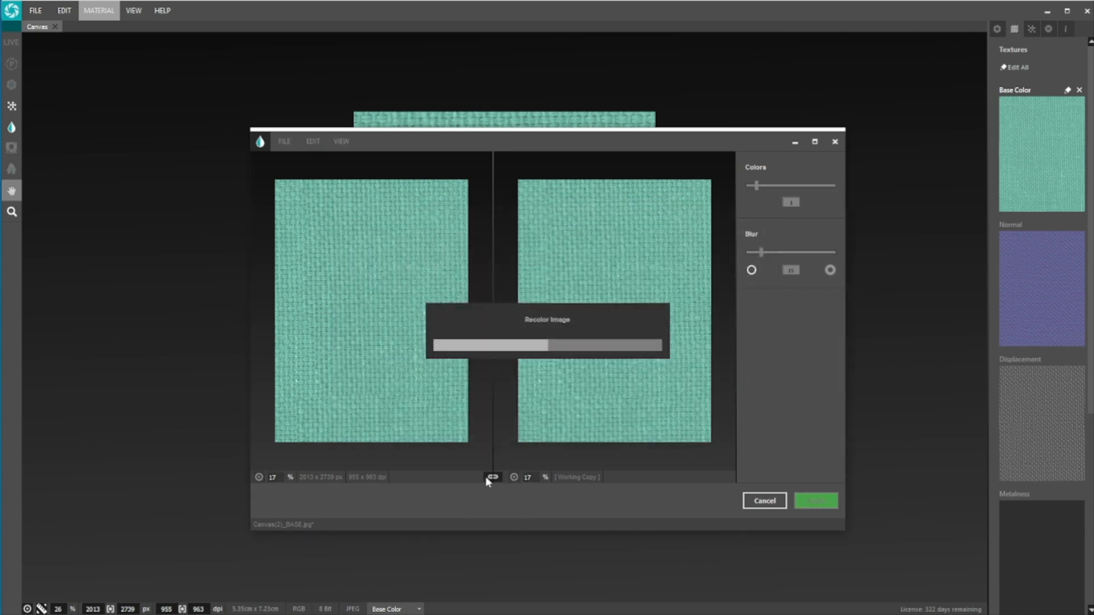
{"action": "left_click", "coordinate": [815, 501]}
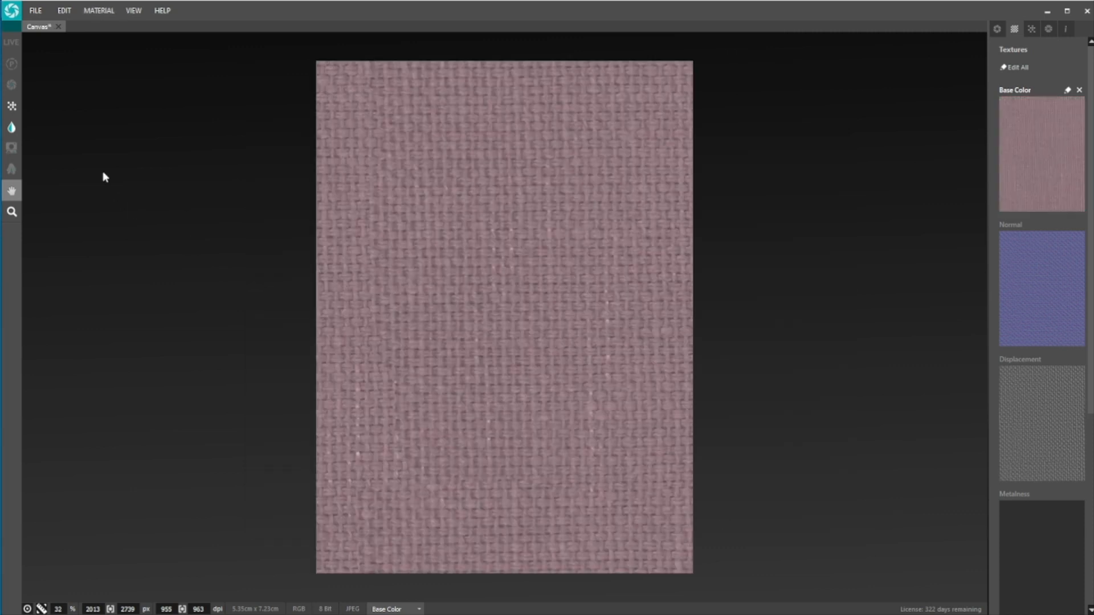
{"action": "left_click", "coordinate": [37, 10]}
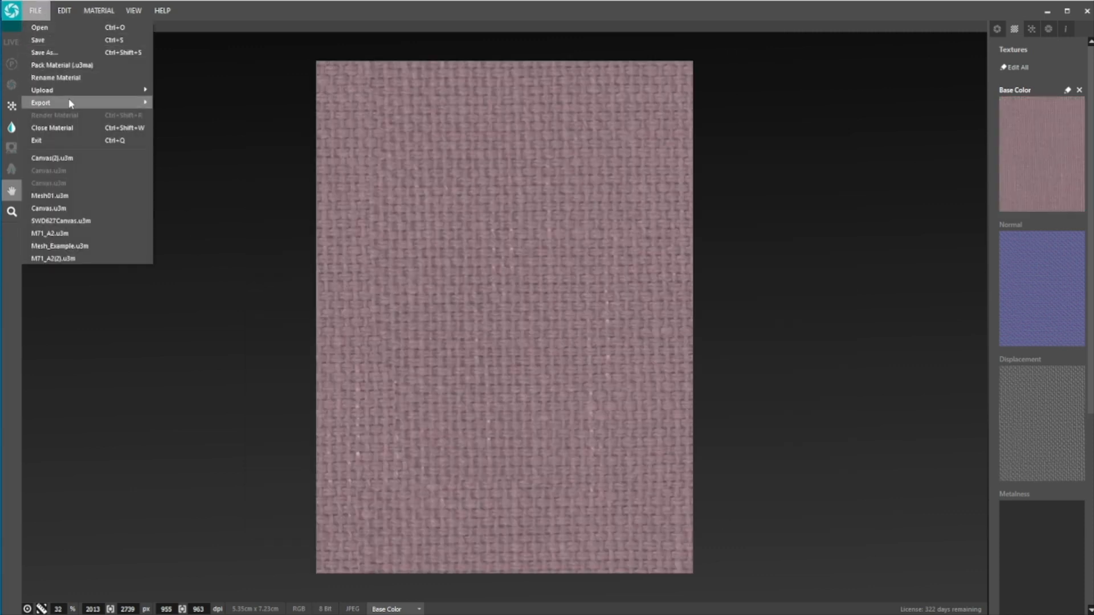
{"action": "left_click", "coordinate": [65, 53]}
{"action": "left_click", "coordinate": [155, 214]}
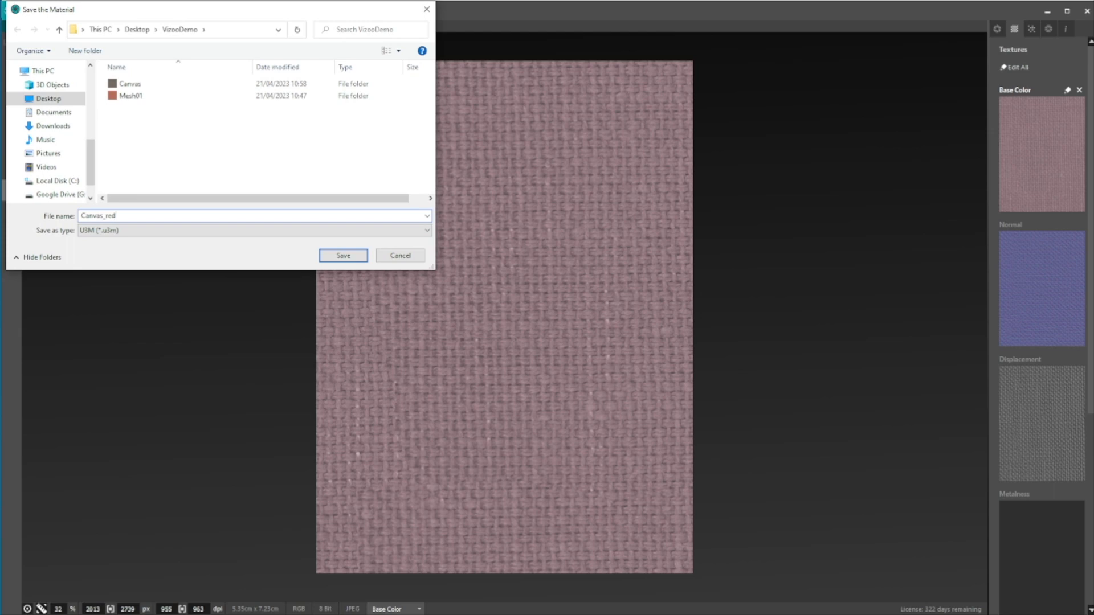
{"action": "key", "text": "Return"}
Switch to KeyShot and import Canvas_red as a Unified 3D Material into the 01_U3M_Worflow library folder.
{"action": "left_click", "coordinate": [302, 612]}
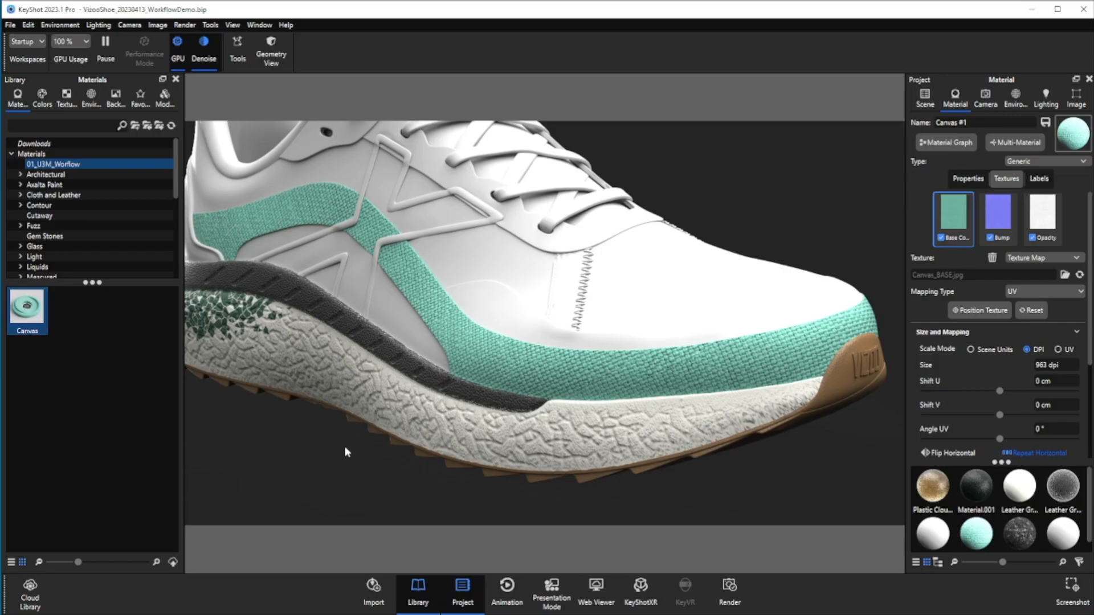
{"action": "left_click", "coordinate": [211, 25]}
{"action": "mouse_move", "coordinate": [257, 44]}
{"action": "left_click", "coordinate": [367, 59]}
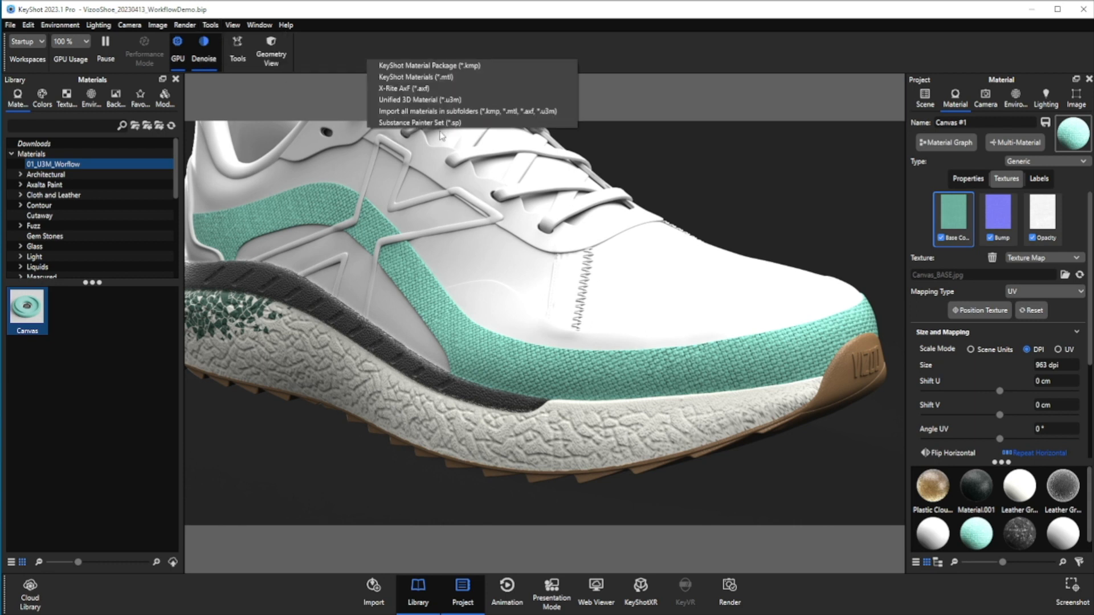
{"action": "left_click", "coordinate": [443, 100]}
{"action": "left_click", "coordinate": [182, 47]}
{"action": "left_click", "coordinate": [168, 116]}
{"action": "double_click", "coordinate": [167, 115]}
{"action": "left_click", "coordinate": [201, 117]}
{"action": "left_click", "coordinate": [398, 361]}
{"action": "left_click", "coordinate": [562, 376]}
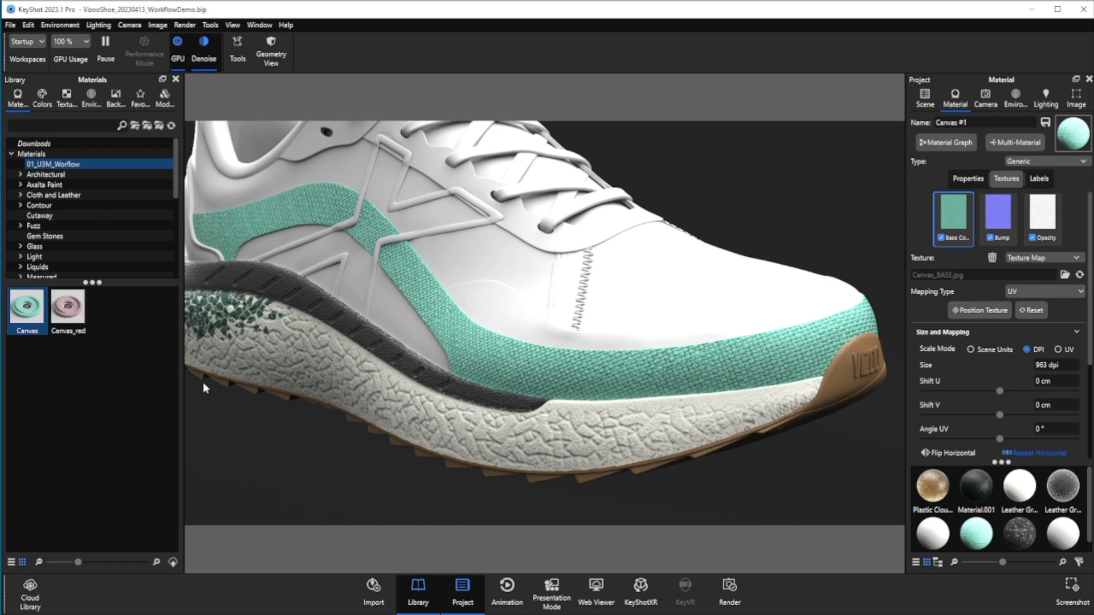
Apply the Canvas_red library material to the green canvas band along the shoe's side.
{"action": "left_click", "coordinate": [70, 309]}
{"action": "left_click_drag", "start_coordinate": [70, 309], "coordinate": [480, 345]}
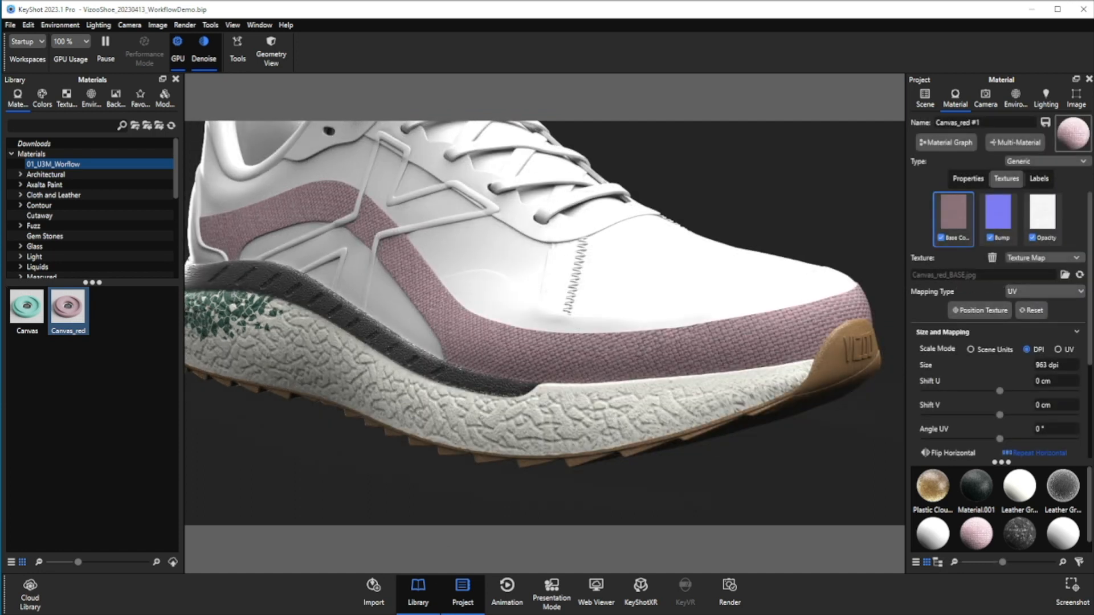
Switch to the material scan editor and recolor Canvas_red to a near-white neutral color.
{"action": "left_click", "coordinate": [318, 601]}
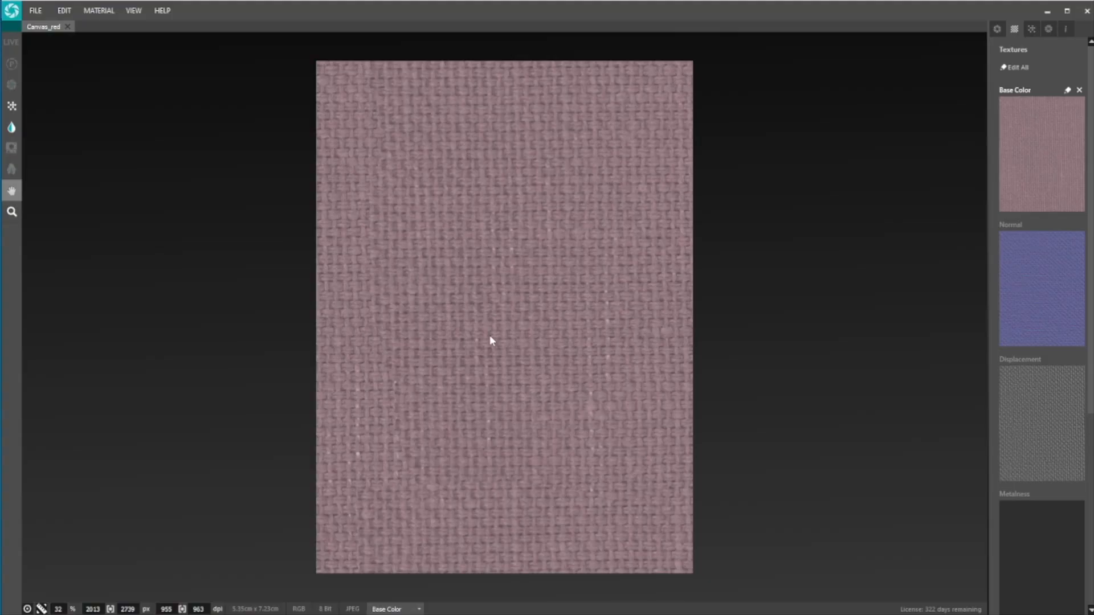
{"action": "left_click", "coordinate": [103, 13]}
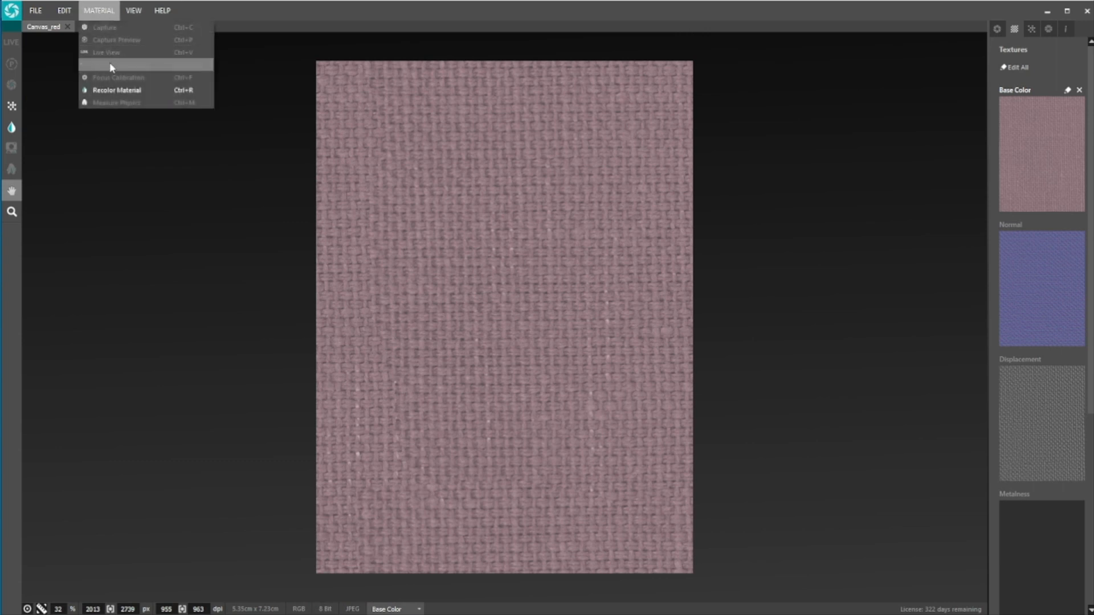
{"action": "left_click", "coordinate": [112, 92]}
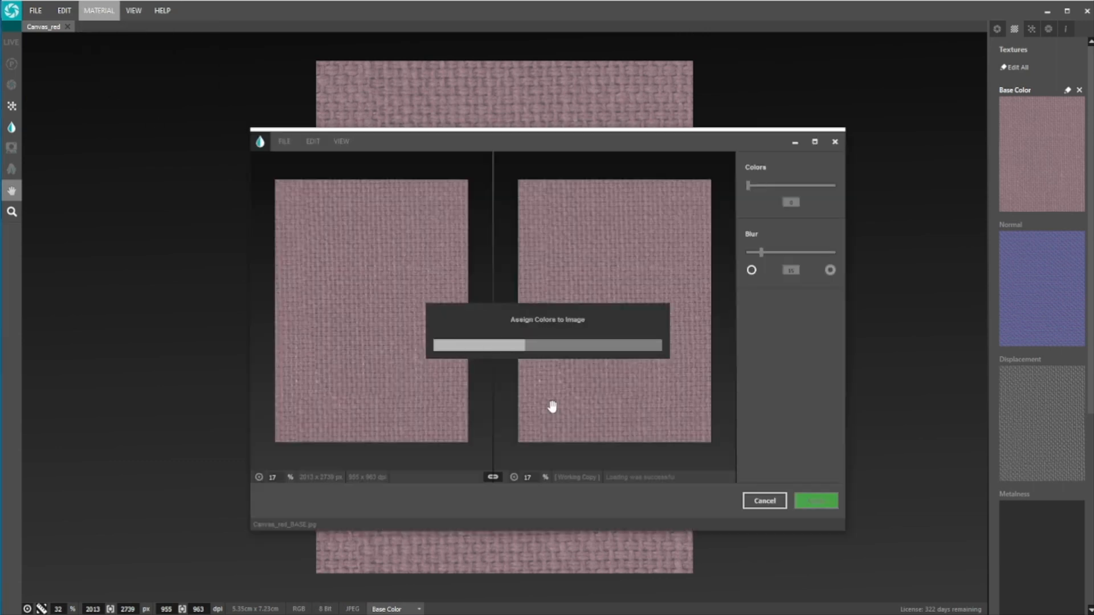
{"action": "left_click", "coordinate": [481, 502]}
{"action": "left_click", "coordinate": [482, 503]}
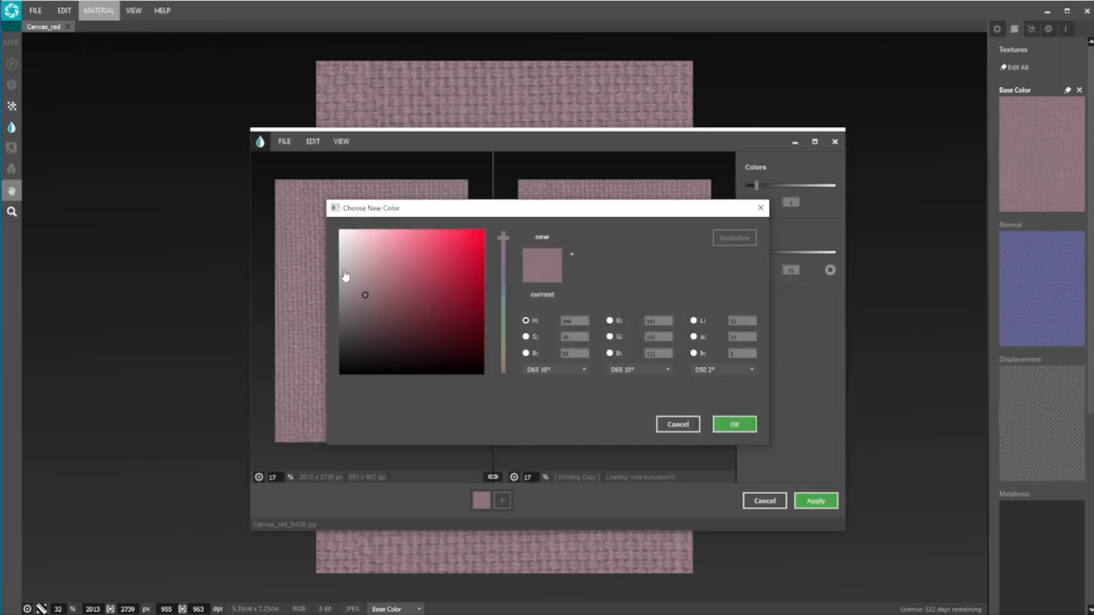
{"action": "left_click", "coordinate": [340, 234]}
{"action": "left_click_drag", "start_coordinate": [335, 236], "coordinate": [335, 241]}
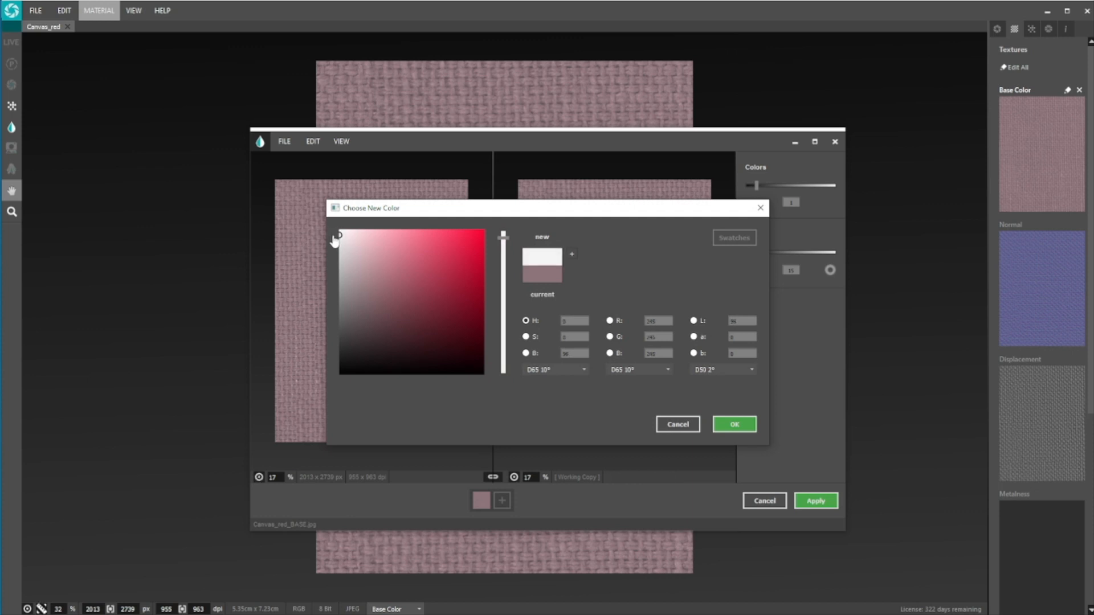
{"action": "left_click", "coordinate": [740, 428]}
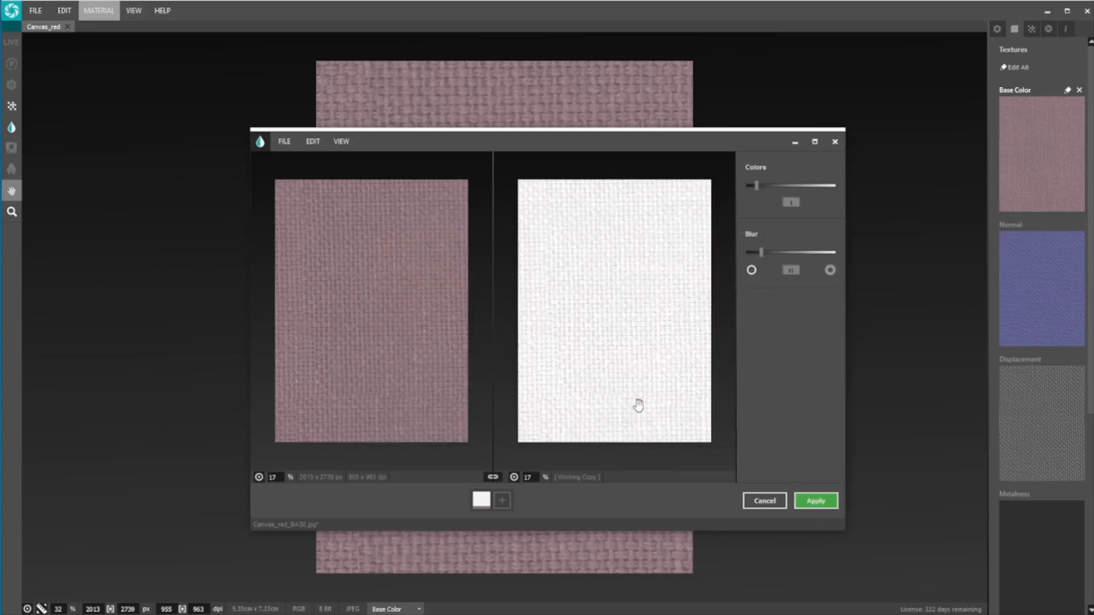
{"action": "scroll", "coordinate": [637, 408], "scroll_direction": "up", "scroll_amount": 2}
{"action": "left_click", "coordinate": [816, 501]}
Save the white recolored material as a new U3M file named Canvas_white.
{"action": "left_click", "coordinate": [35, 11]}
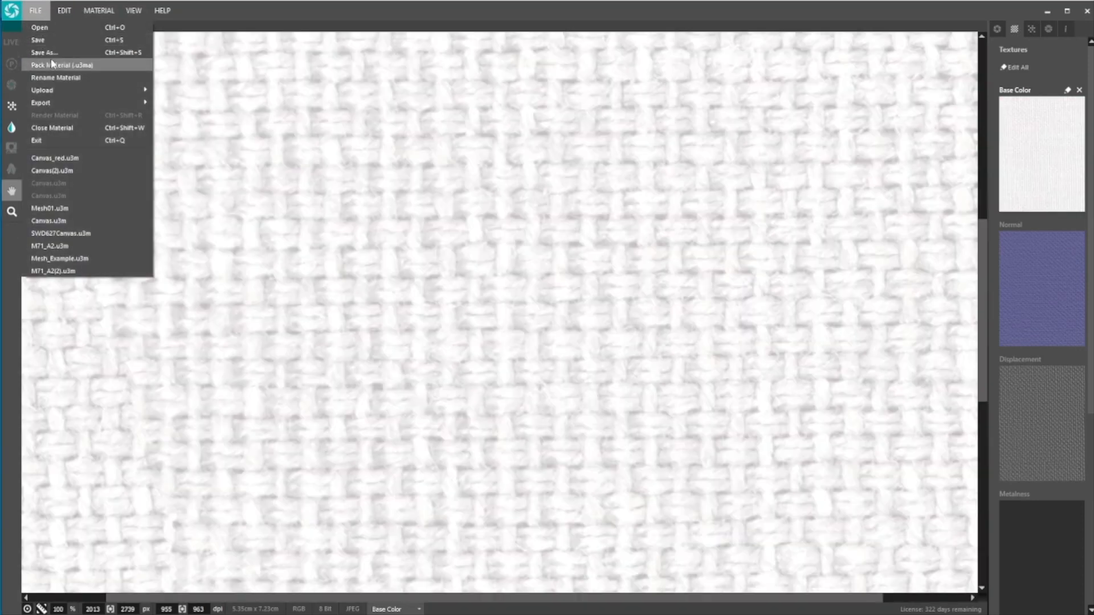
{"action": "left_click", "coordinate": [57, 62]}
{"action": "left_click", "coordinate": [150, 213]}
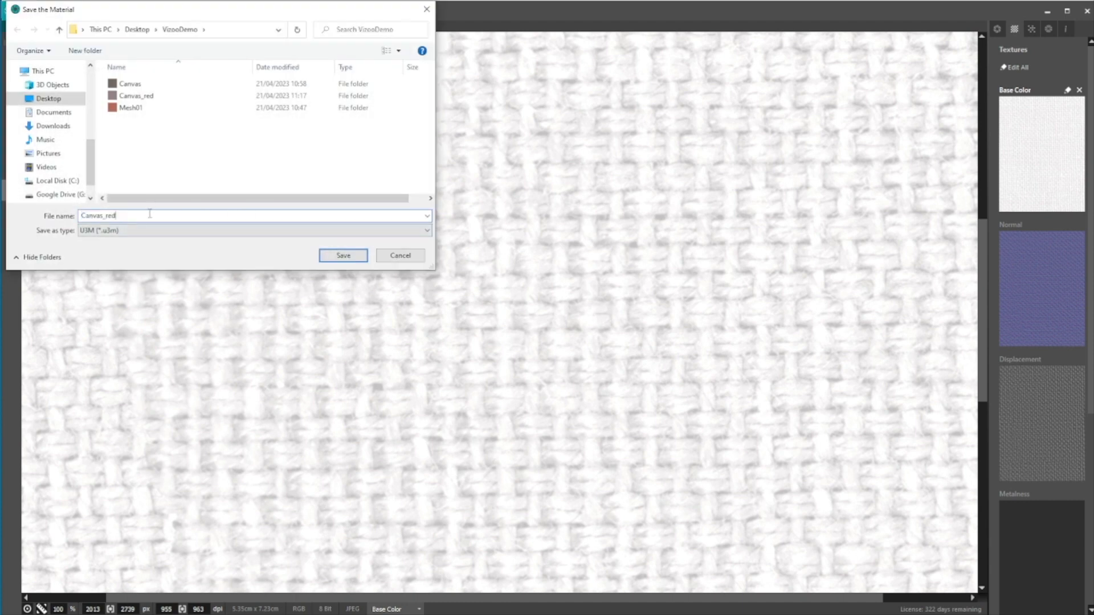
{"action": "key", "text": "BackSpace"}
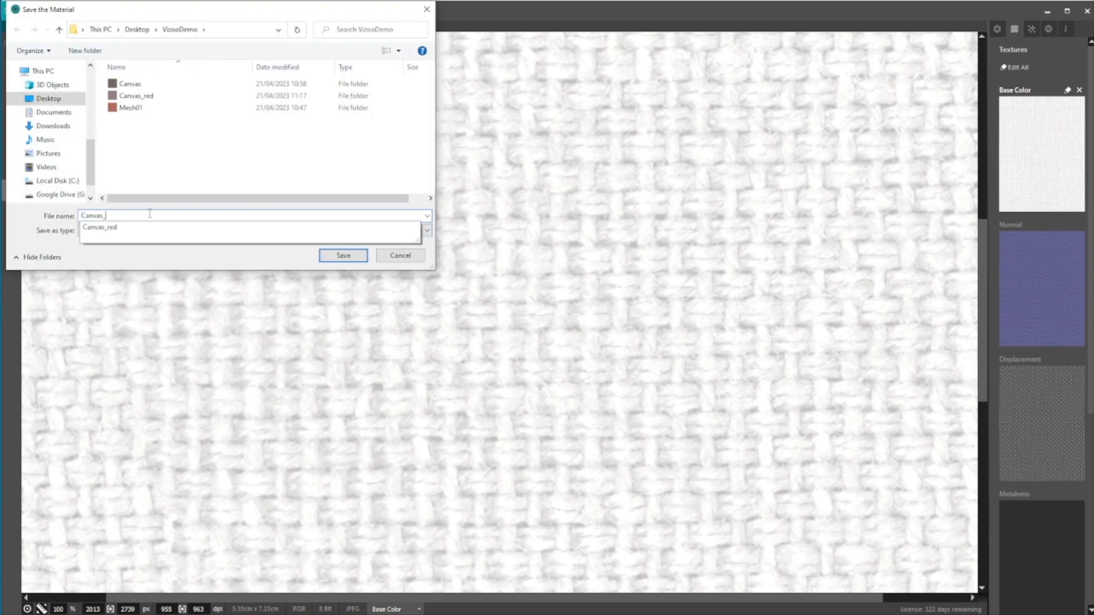
{"action": "type", "text": "white"}
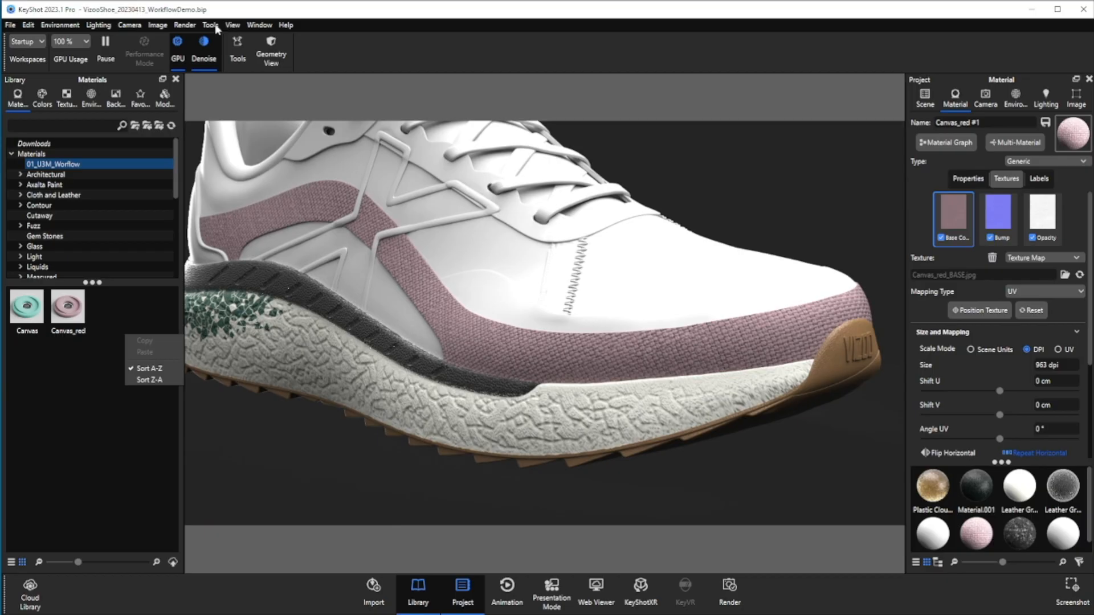
Import Canvas_white as a Unified 3D Material into the 01_U3M_Worflow library folder and apply it to the shoe's side canvas band.
{"action": "left_click", "coordinate": [210, 25]}
{"action": "mouse_move", "coordinate": [239, 47]}
{"action": "left_click", "coordinate": [315, 59]}
{"action": "left_click", "coordinate": [347, 101]}
{"action": "left_click", "coordinate": [183, 50]}
{"action": "double_click", "coordinate": [209, 126]}
{"action": "double_click", "coordinate": [201, 114]}
{"action": "left_click", "coordinate": [564, 376]}
{"action": "left_click_drag", "start_coordinate": [108, 311], "coordinate": [520, 351]}
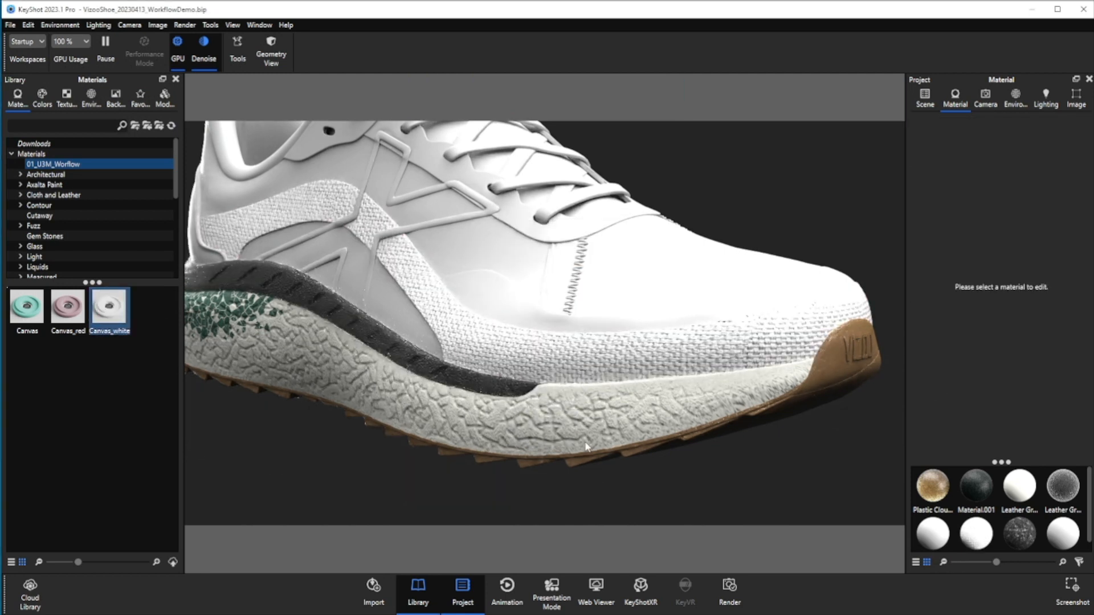
Enable Blend with Color on the Canvas_white base color texture and set the blend color to a medium blue.
{"action": "double_click", "coordinate": [647, 356]}
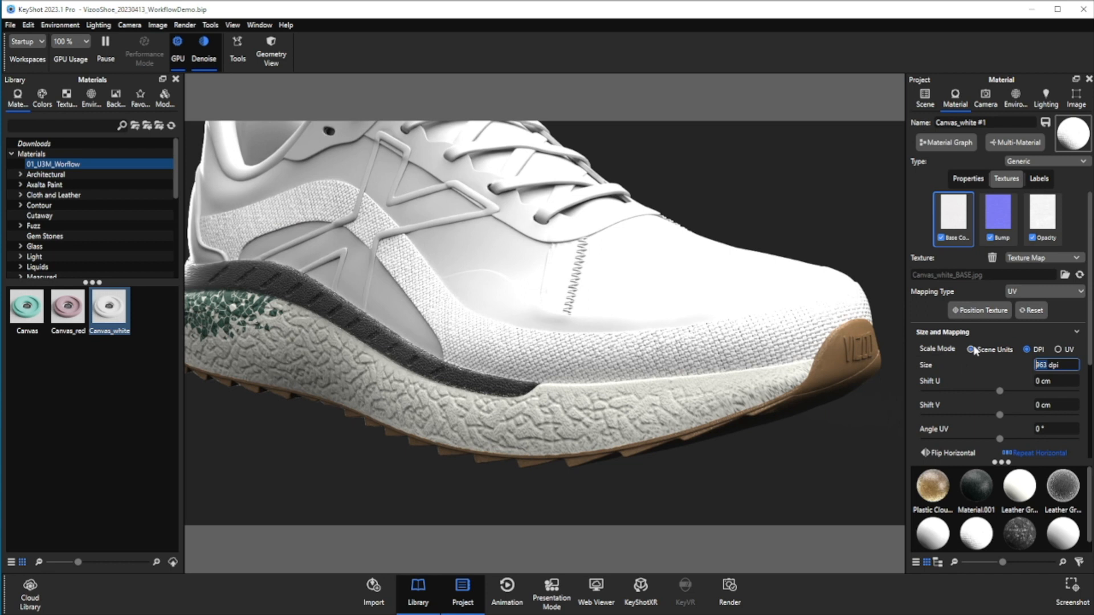
{"action": "scroll", "coordinate": [996, 422], "scroll_direction": "down", "scroll_amount": 5}
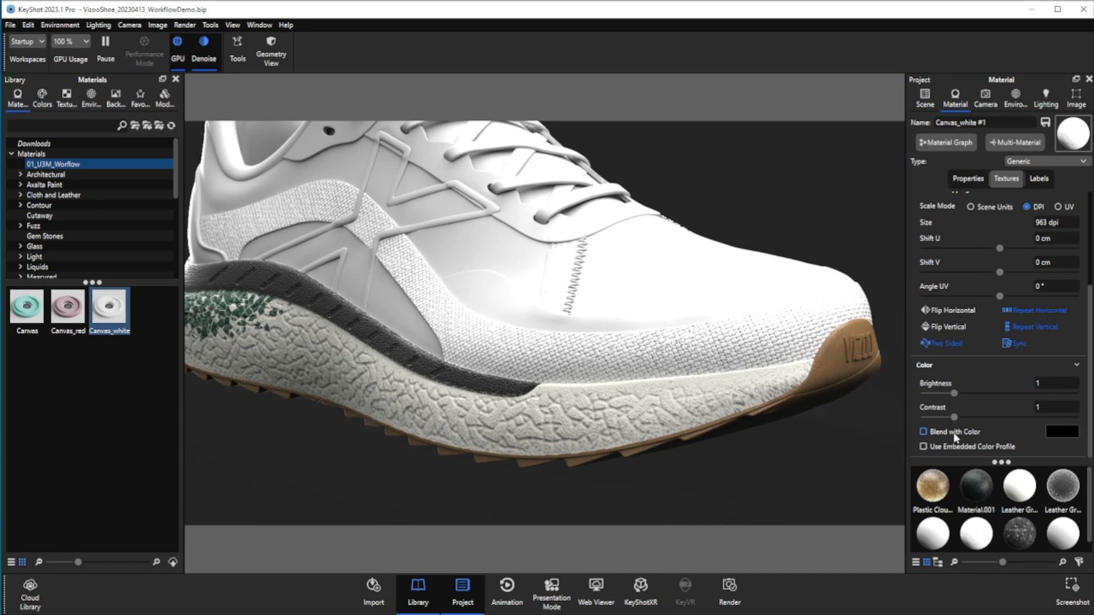
{"action": "left_click", "coordinate": [955, 433]}
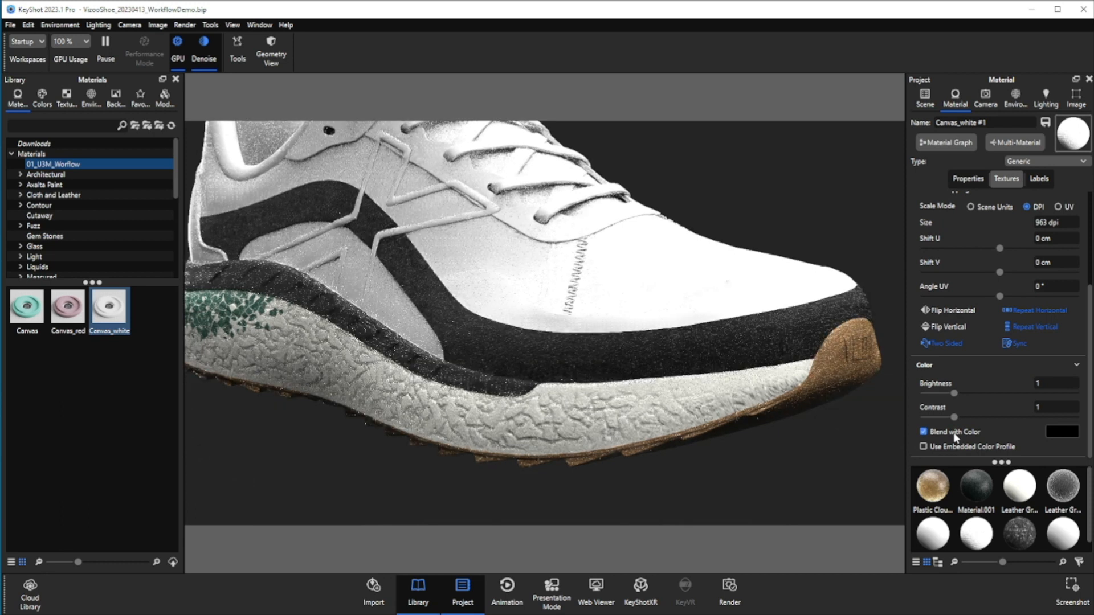
{"action": "left_click", "coordinate": [1061, 431]}
{"action": "left_click_drag", "start_coordinate": [1042, 376], "coordinate": [1082, 380]}
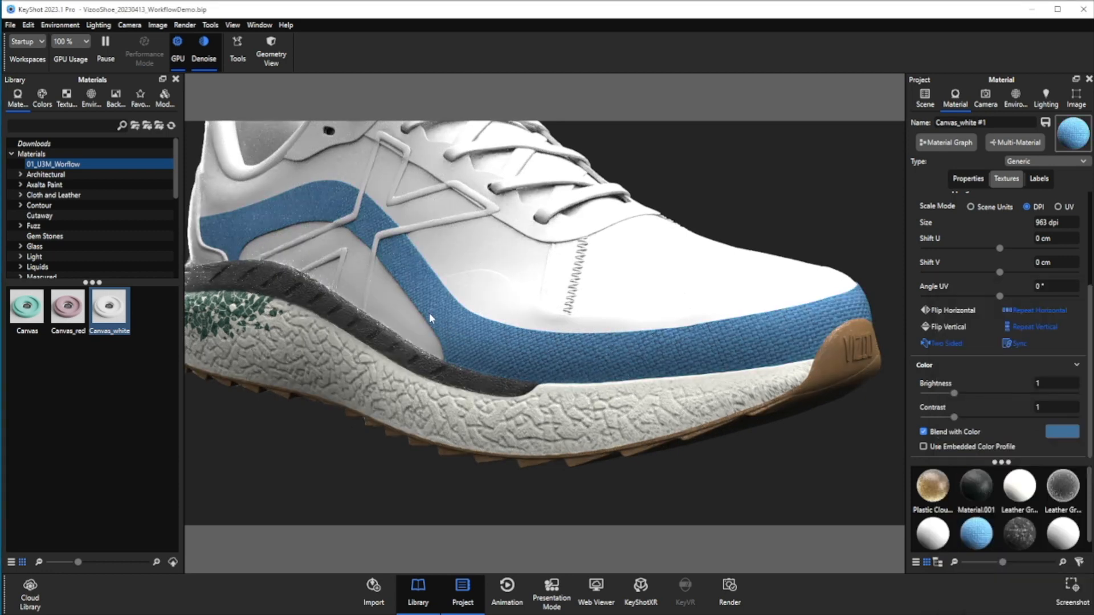
{"action": "left_click_drag", "start_coordinate": [429, 313], "coordinate": [623, 336]}
{"action": "scroll", "coordinate": [623, 330], "scroll_direction": "down", "scroll_amount": 2}
{"action": "scroll", "coordinate": [624, 329], "scroll_direction": "up", "scroll_amount": 8}
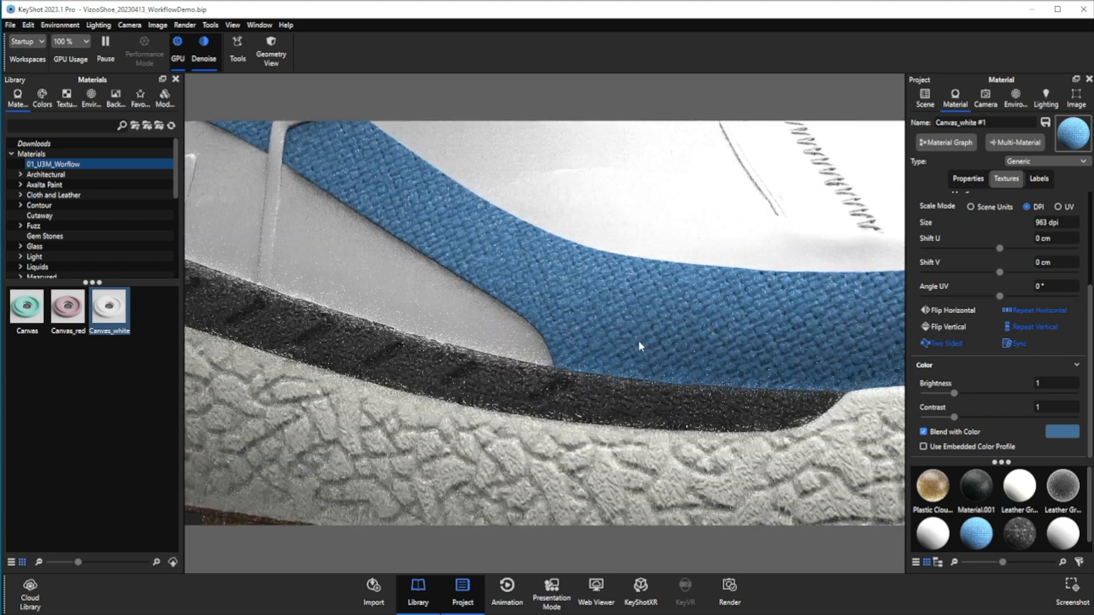
{"action": "scroll", "coordinate": [613, 346], "scroll_direction": "up", "scroll_amount": 5}
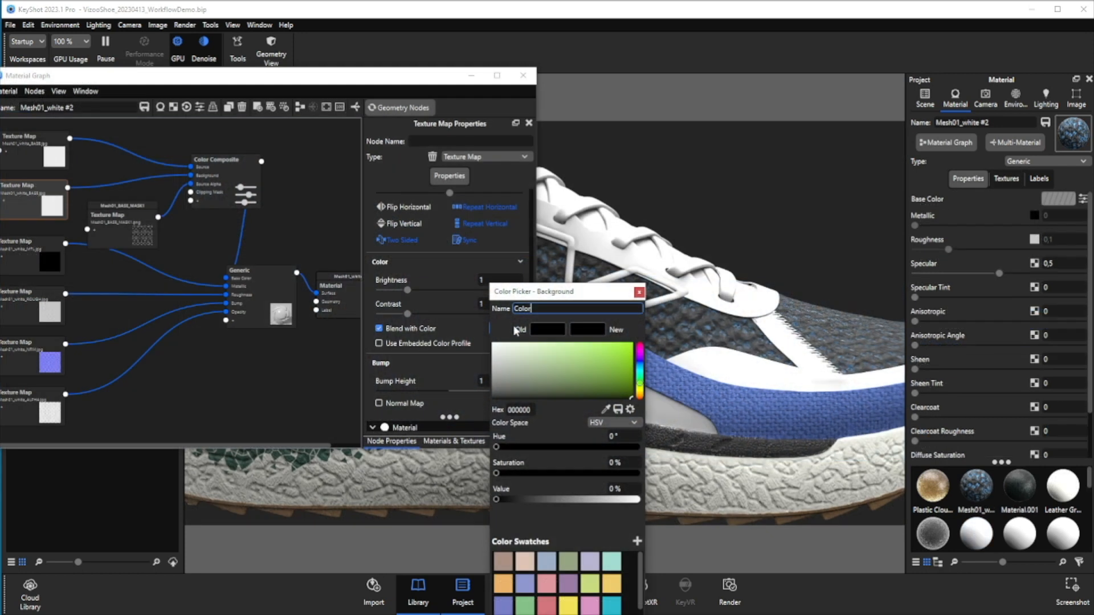
Set the blend color of the Mesh01_white background texture map to pale green, hex B7C3AC.
{"action": "mouse_move", "coordinate": [557, 368]}
{"action": "left_mouse_down"}
{"action": "mouse_move", "coordinate": [507, 357]}
{"action": "mouse_move", "coordinate": [524, 374]}
{"action": "left_mouse_up"}
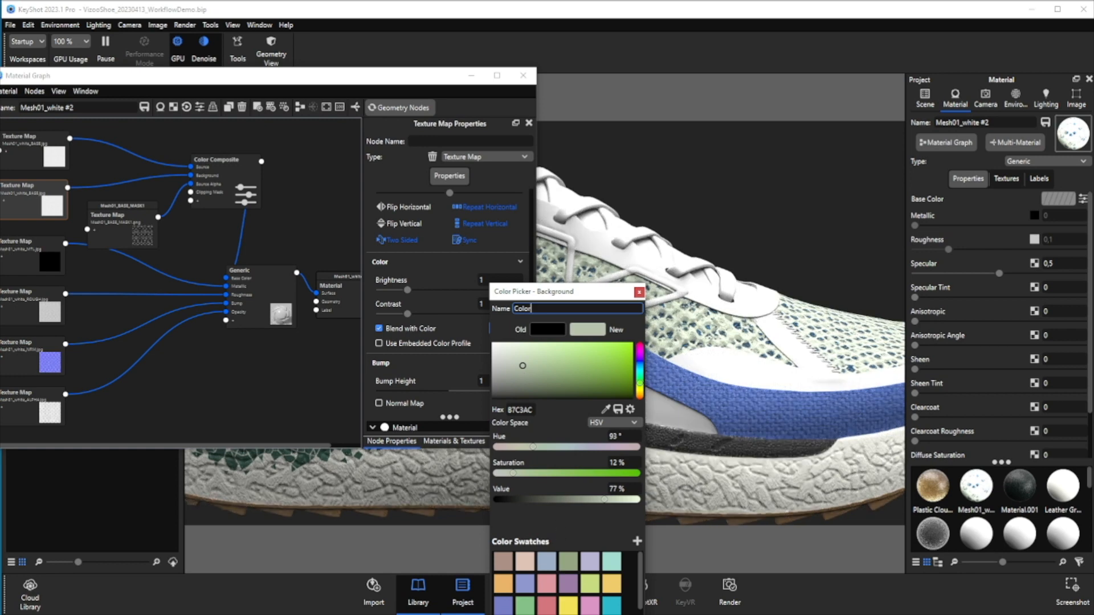